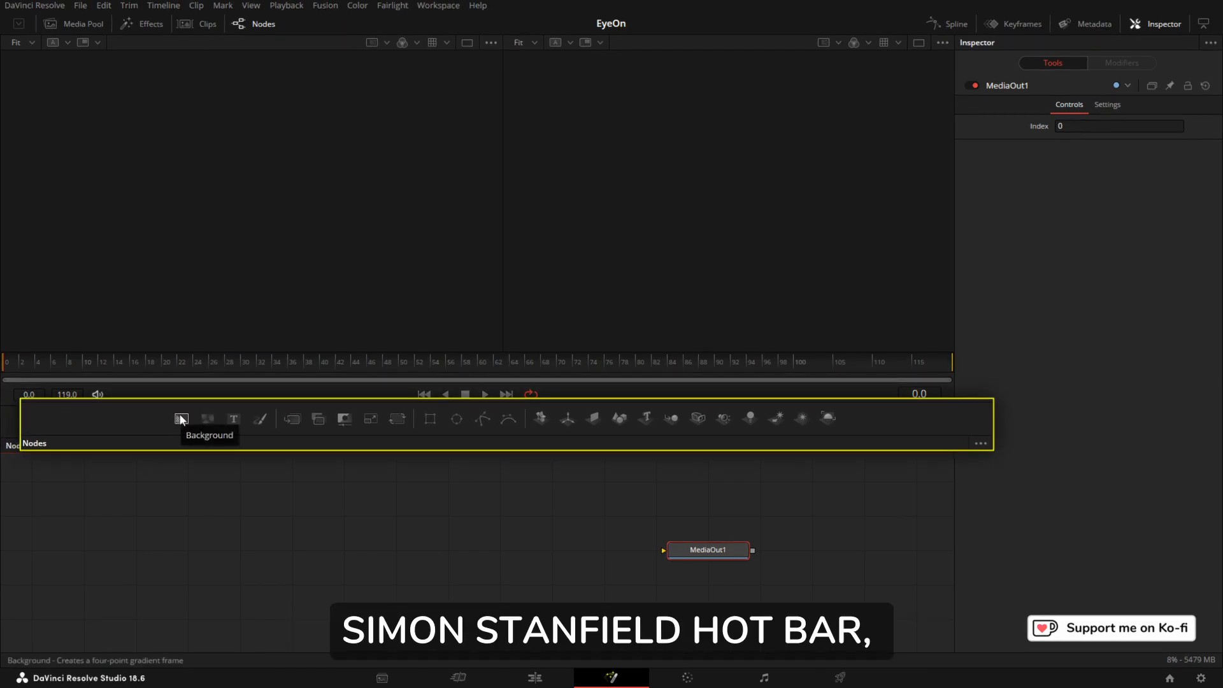
Add a Background node, set its color to dark red #aa0000, and show it in the first viewer
left_click_drag(161, 421, 254, 541)
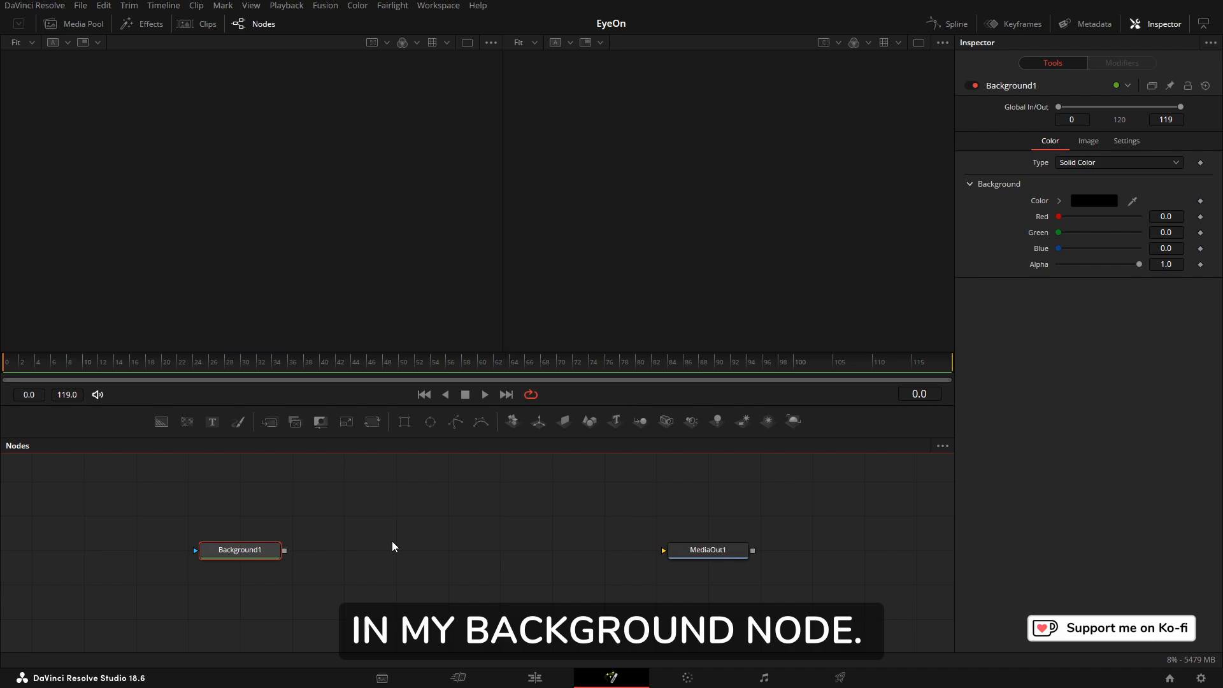
left_click(1092, 201)
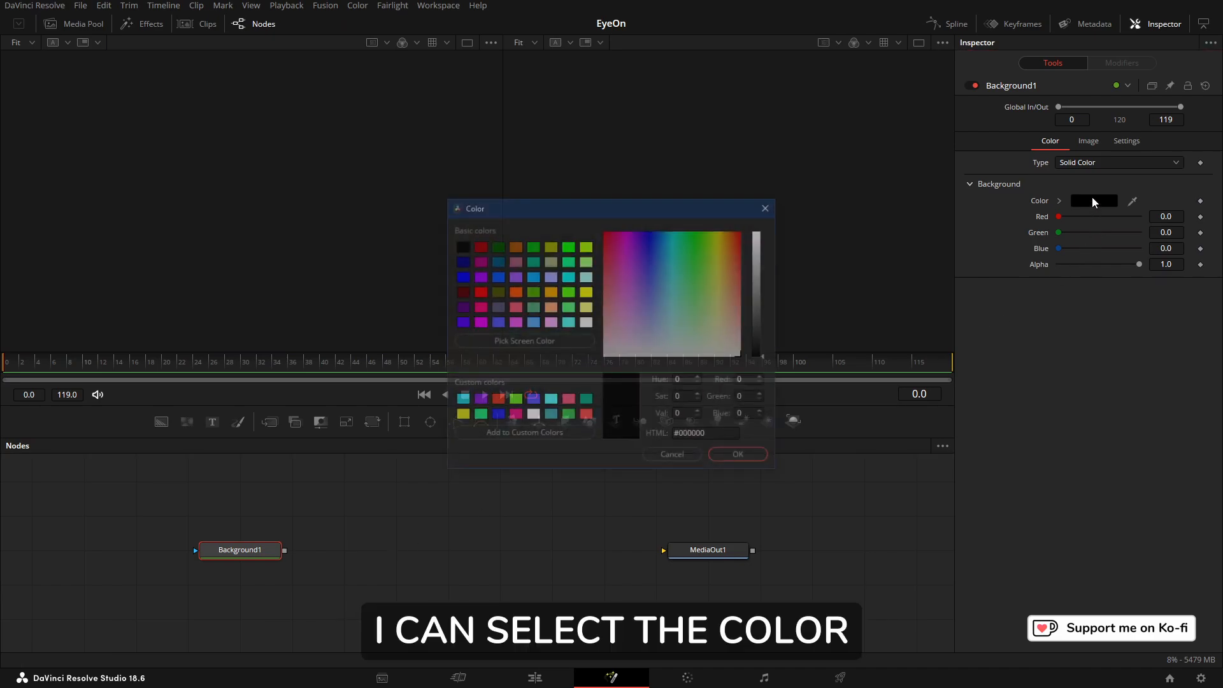
left_click(479, 246)
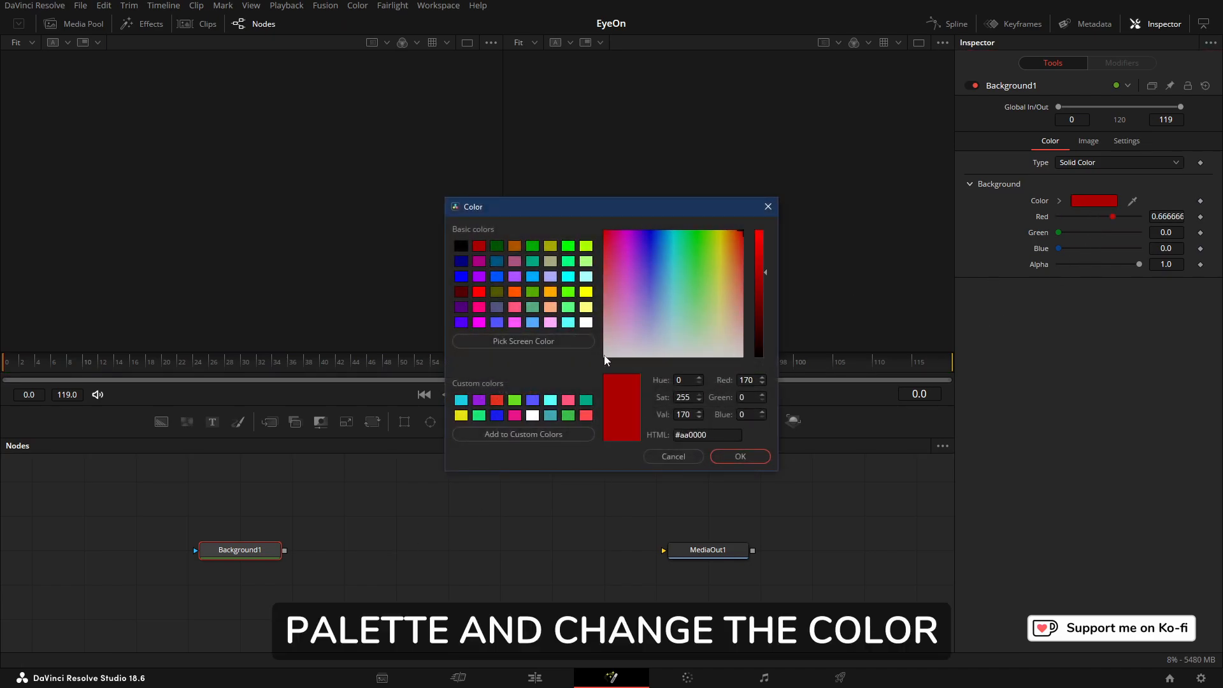
left_click(733, 458)
left_click_drag(202, 549, 219, 219)
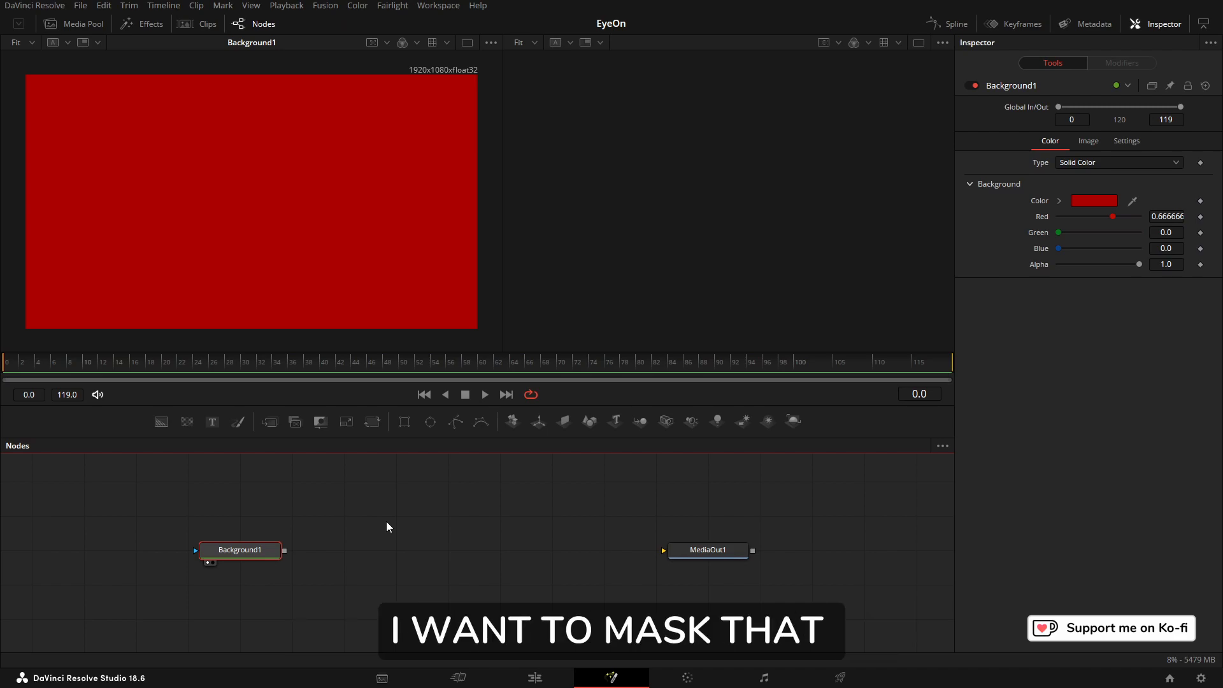
Add an Ellipse mask from the Mask effects category to the red background node
left_click(151, 28)
left_click(40, 285)
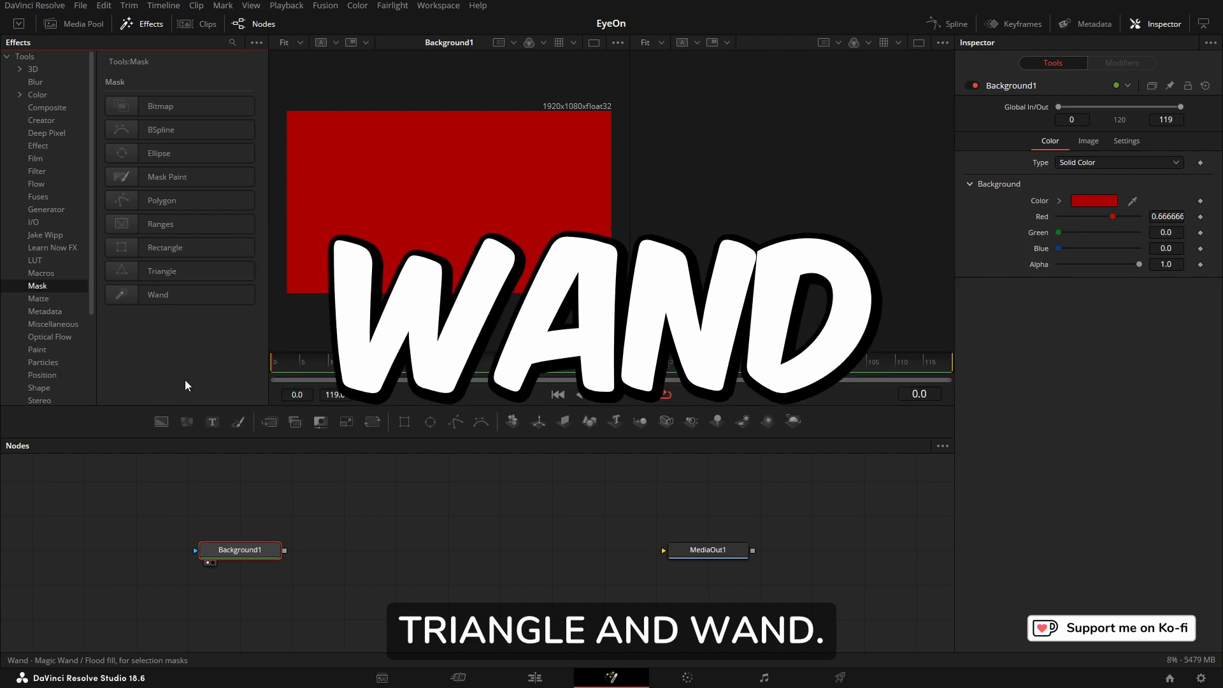
left_click(123, 155)
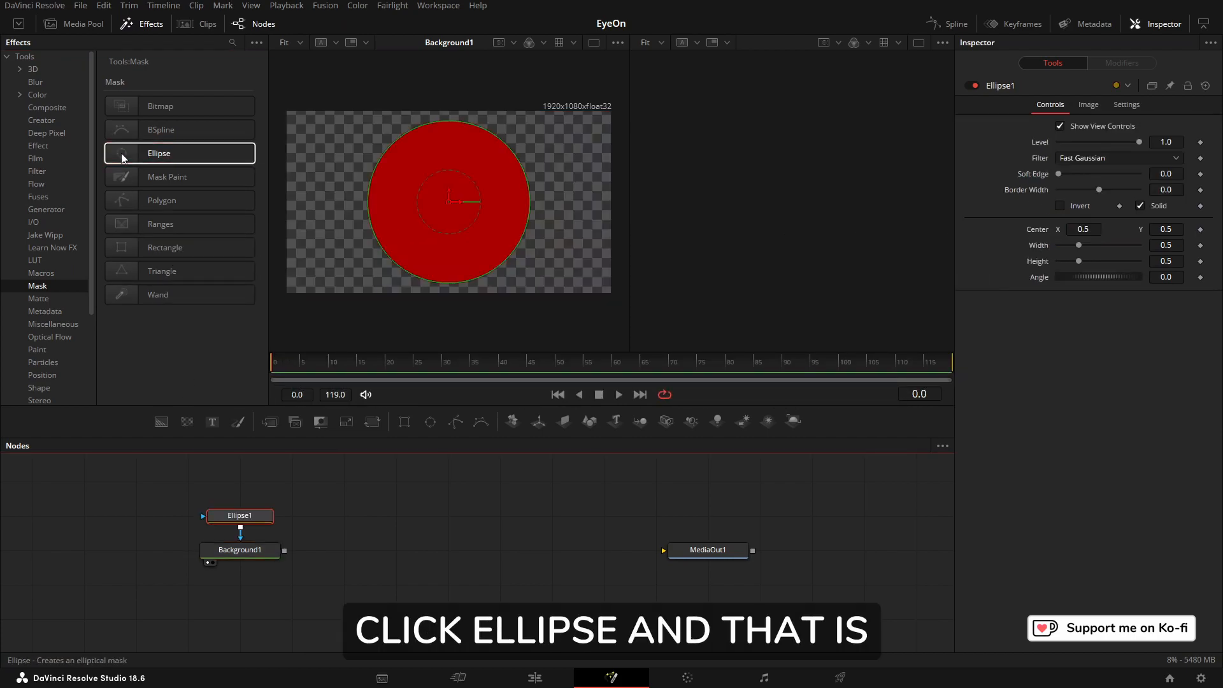
left_click(151, 28)
Arrange the nodes with the ellipse mask directly above the background and a wide gap between them
left_click_drag(240, 515, 395, 481)
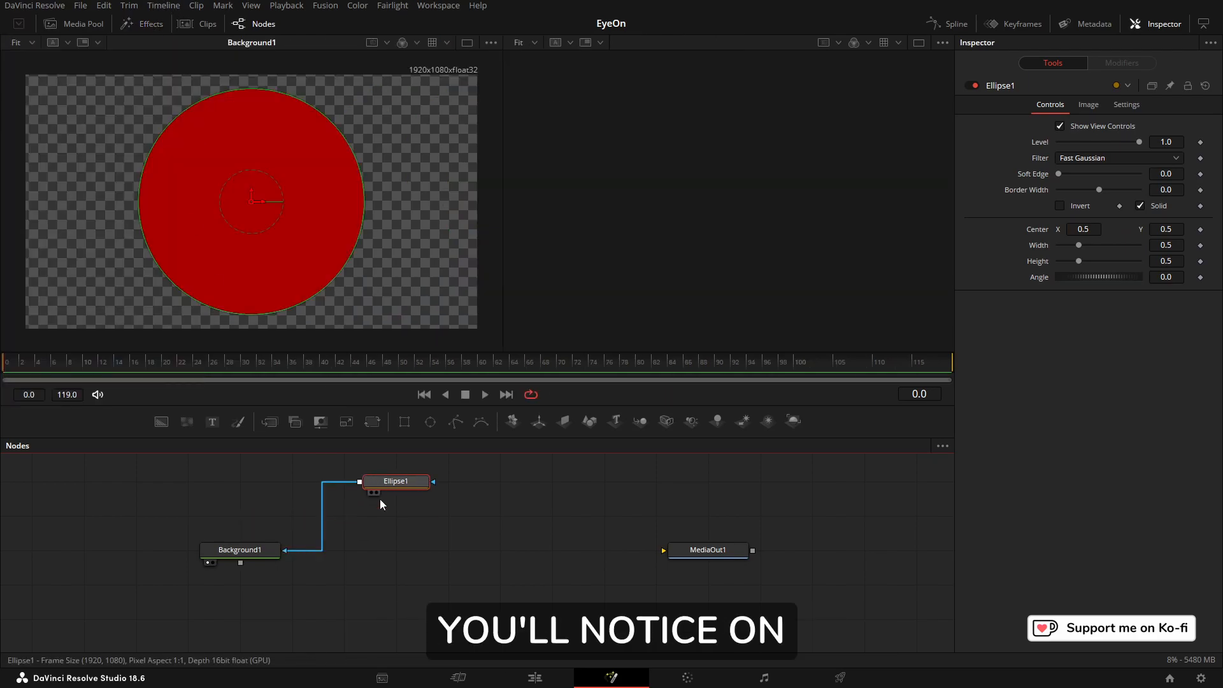
left_click_drag(221, 543, 262, 531)
left_click_drag(433, 483, 143, 514)
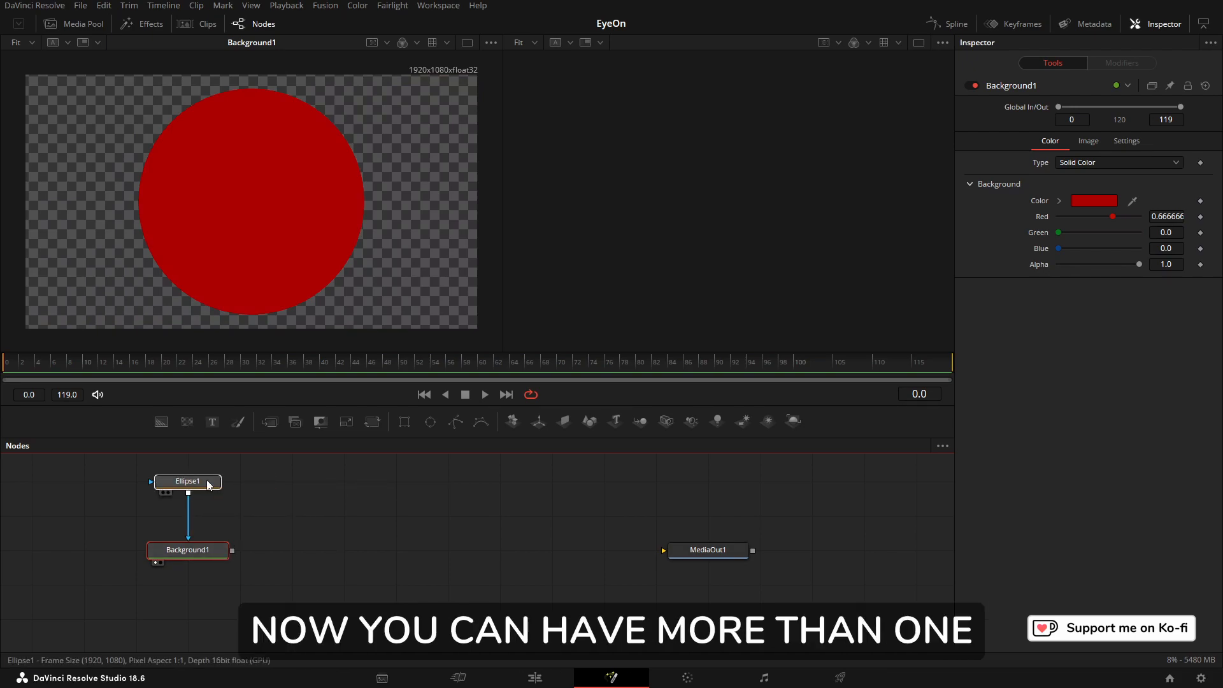
left_click(207, 482)
left_click_drag(191, 550, 191, 585)
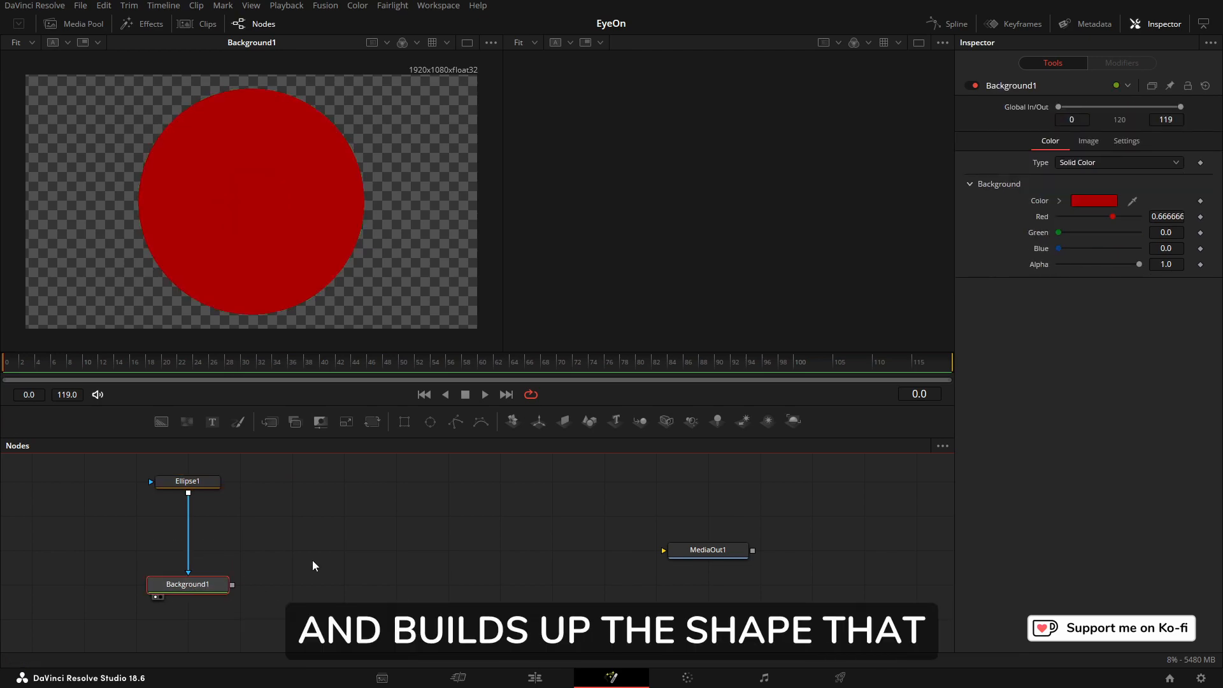
Insert a Rectangle mask between the ellipse and the background, placing the ellipse node beside the rectangle node
left_click(177, 483)
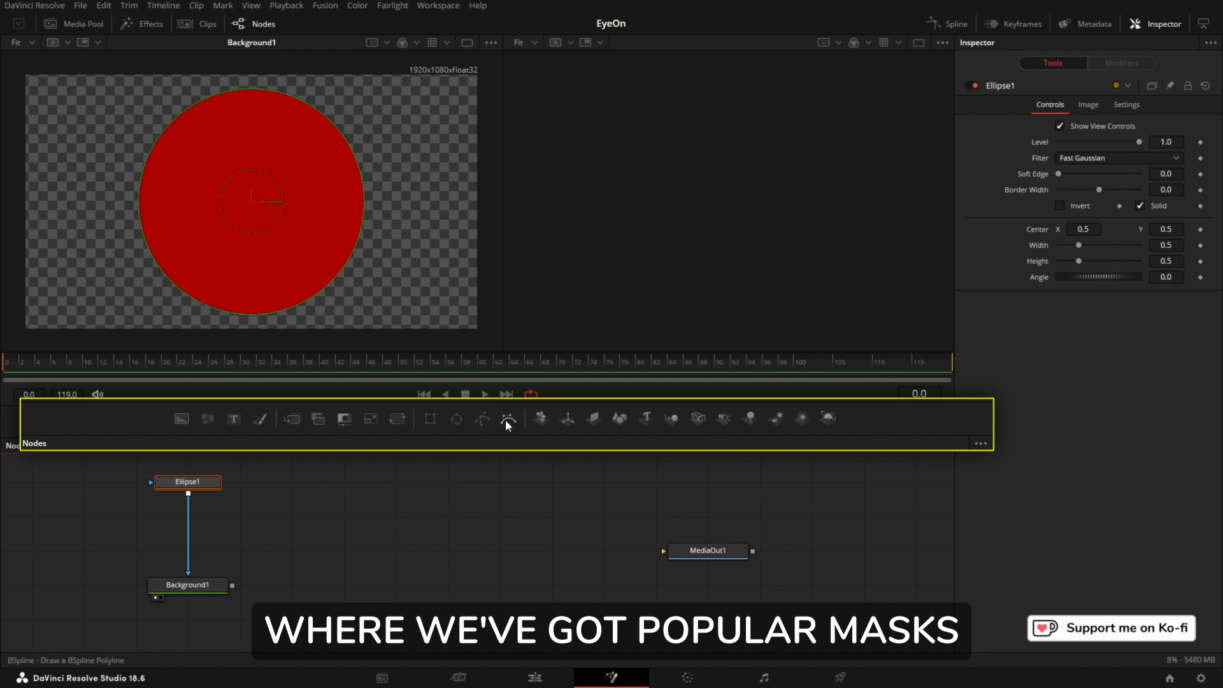
left_click(430, 415)
left_click_drag(187, 483, 395, 483)
left_click_drag(198, 515, 197, 482)
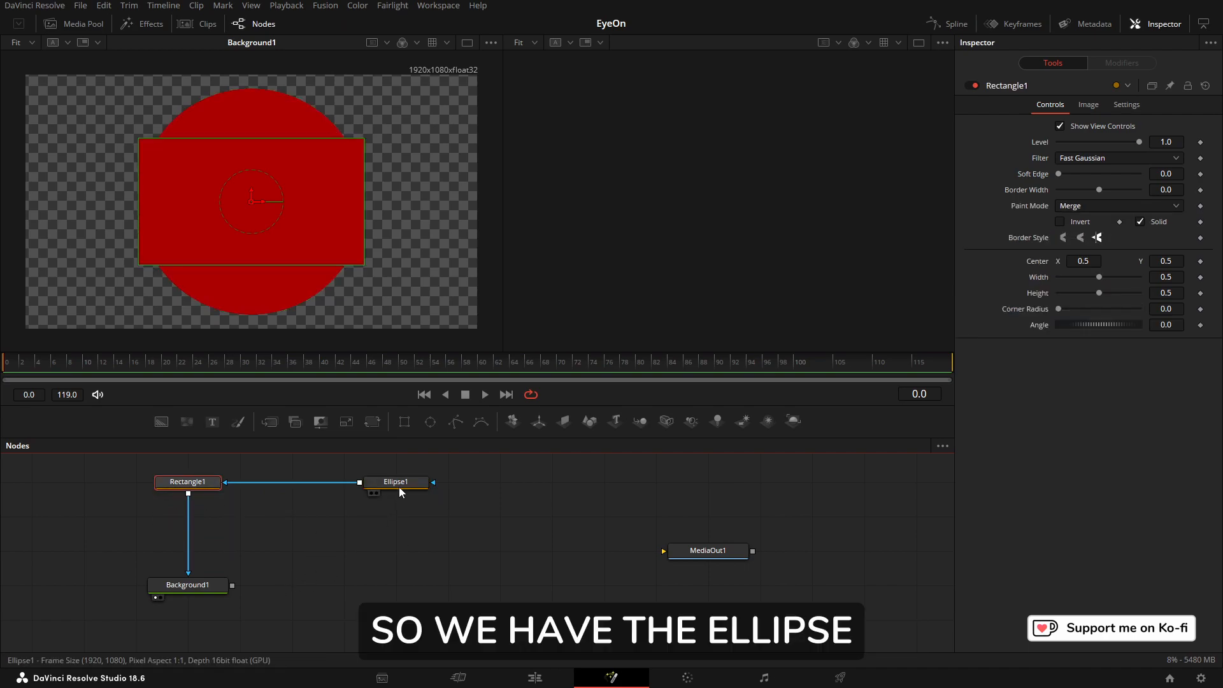
Stack the rectangle node below the ellipse and view the output of the ellipse and rectangle masks in the second viewer
mouse_move(210, 492)
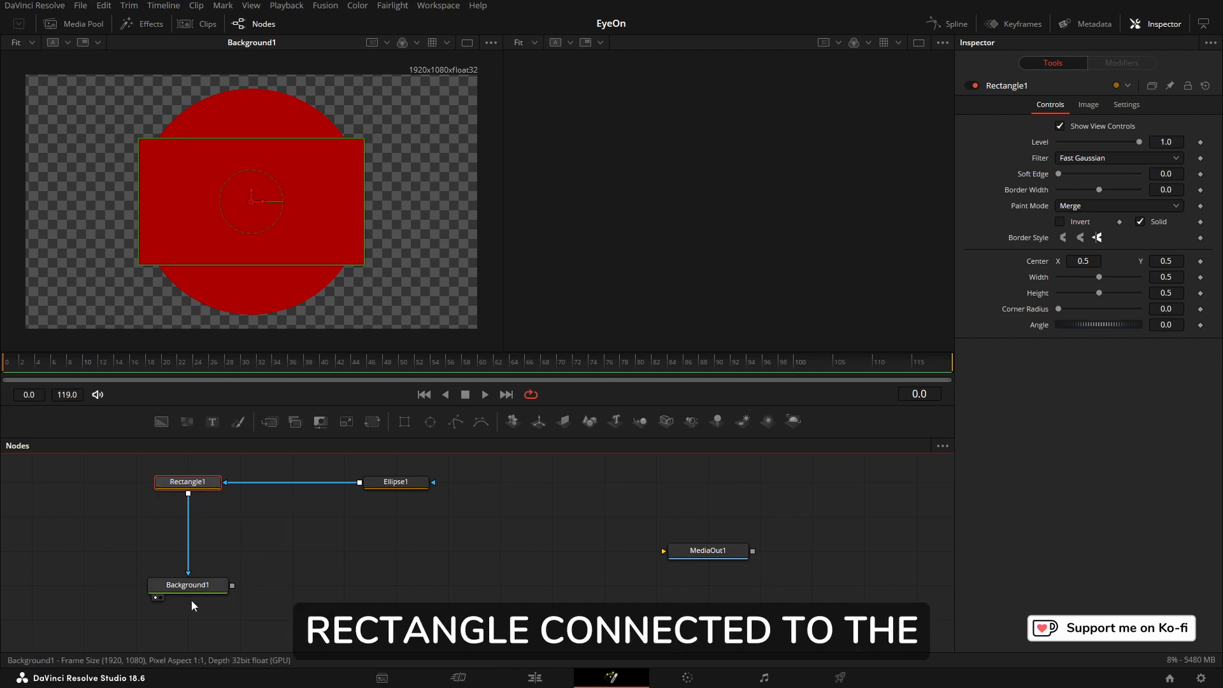
mouse_move(200, 586)
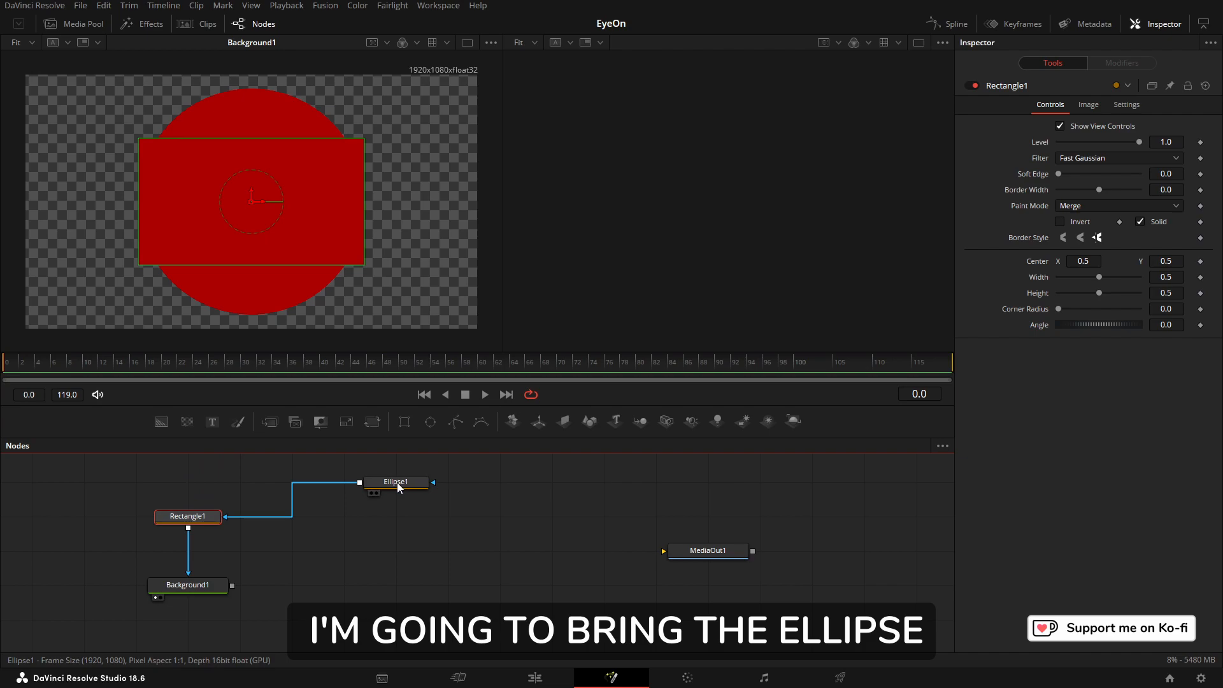
left_click_drag(394, 482, 779, 170)
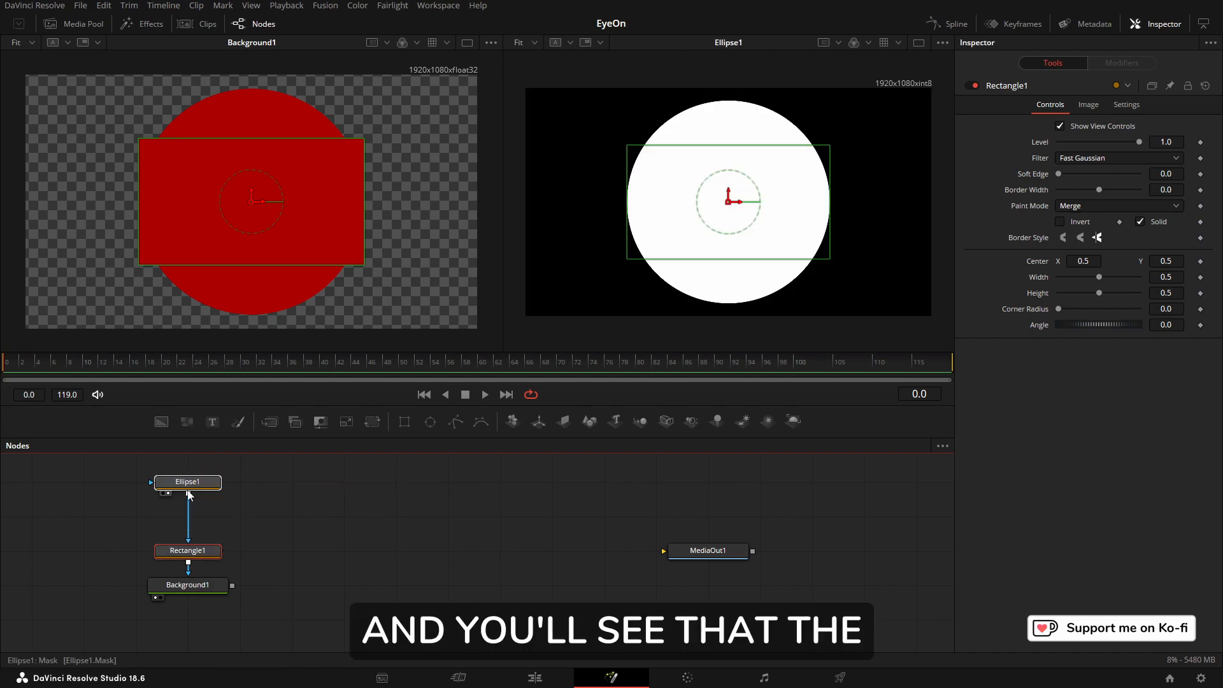
left_click(188, 482)
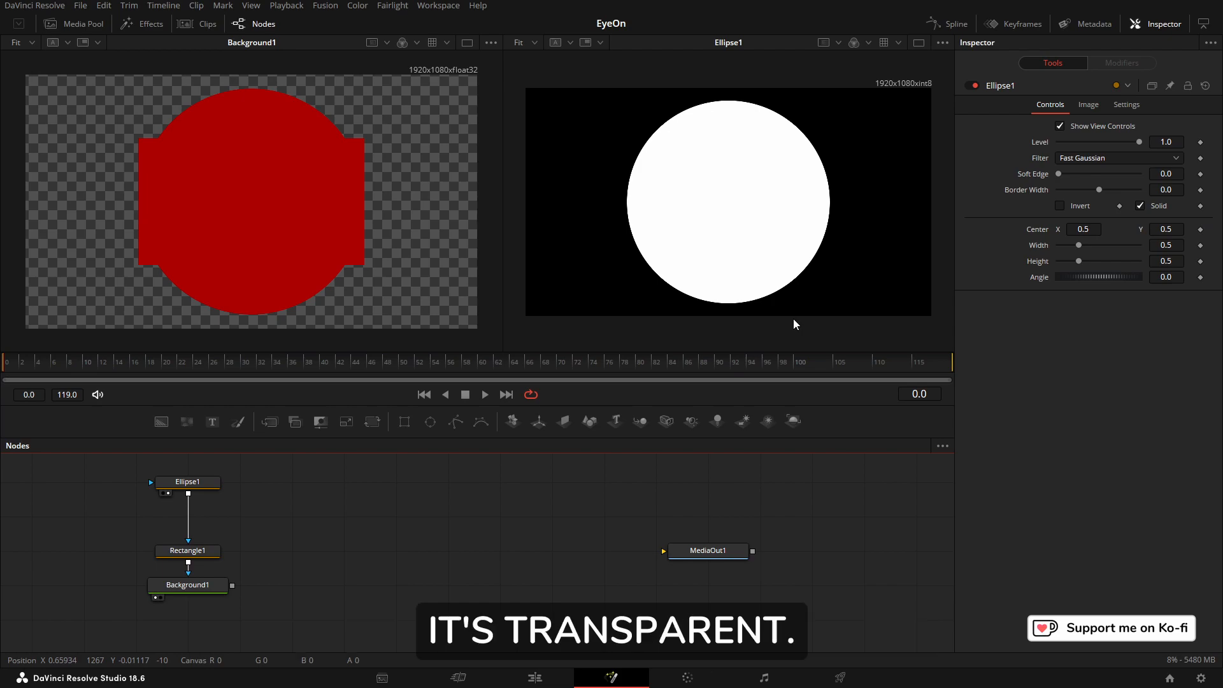
left_click_drag(199, 554, 586, 287)
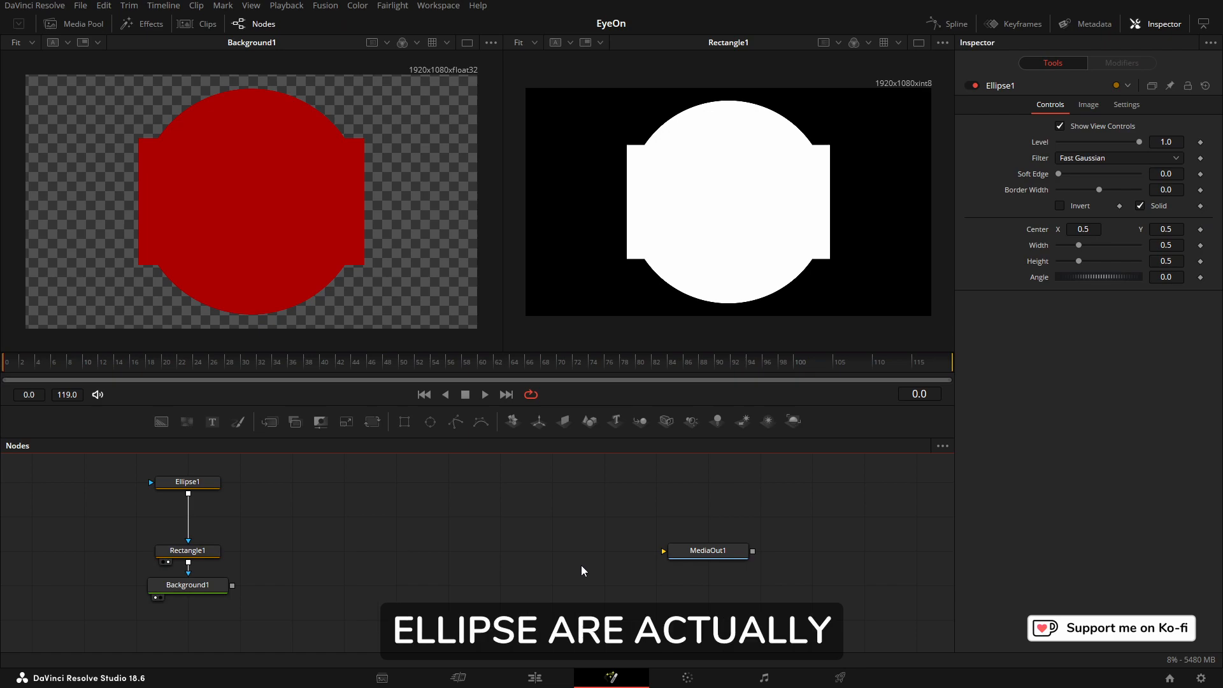
Set the rectangle mask's paint mode to Subtract and shrink the rectangle to about 0.21 wide by 0.09 high
left_click(189, 555)
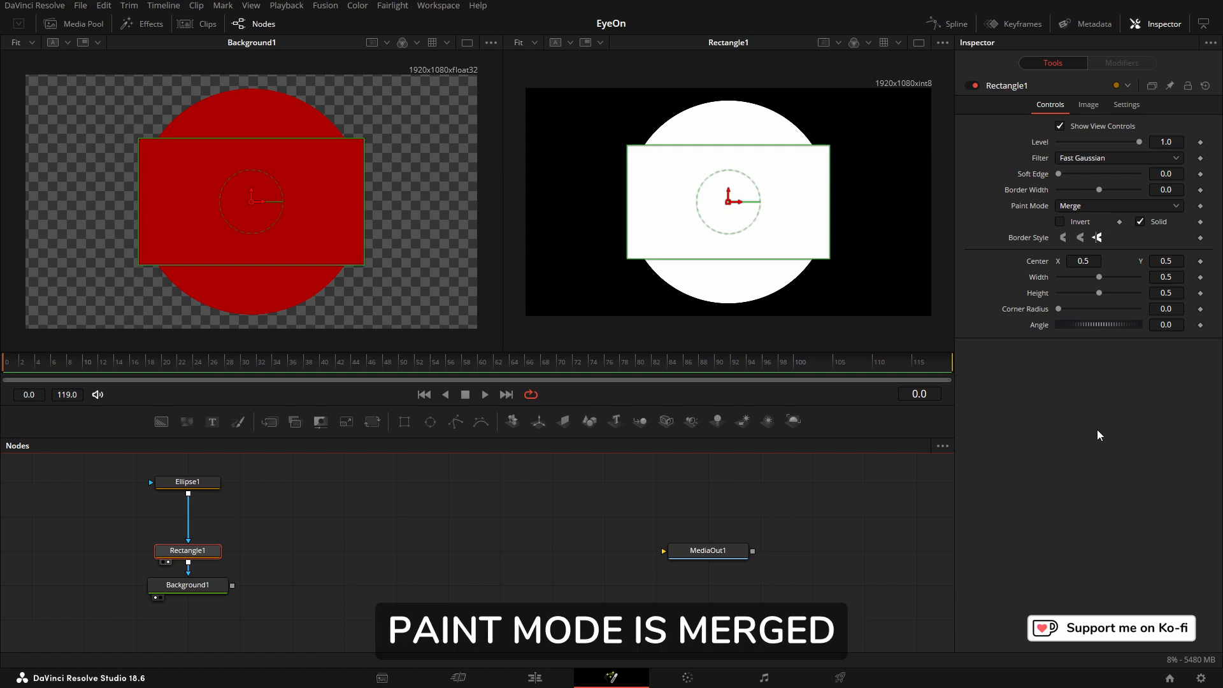
left_click(1176, 208)
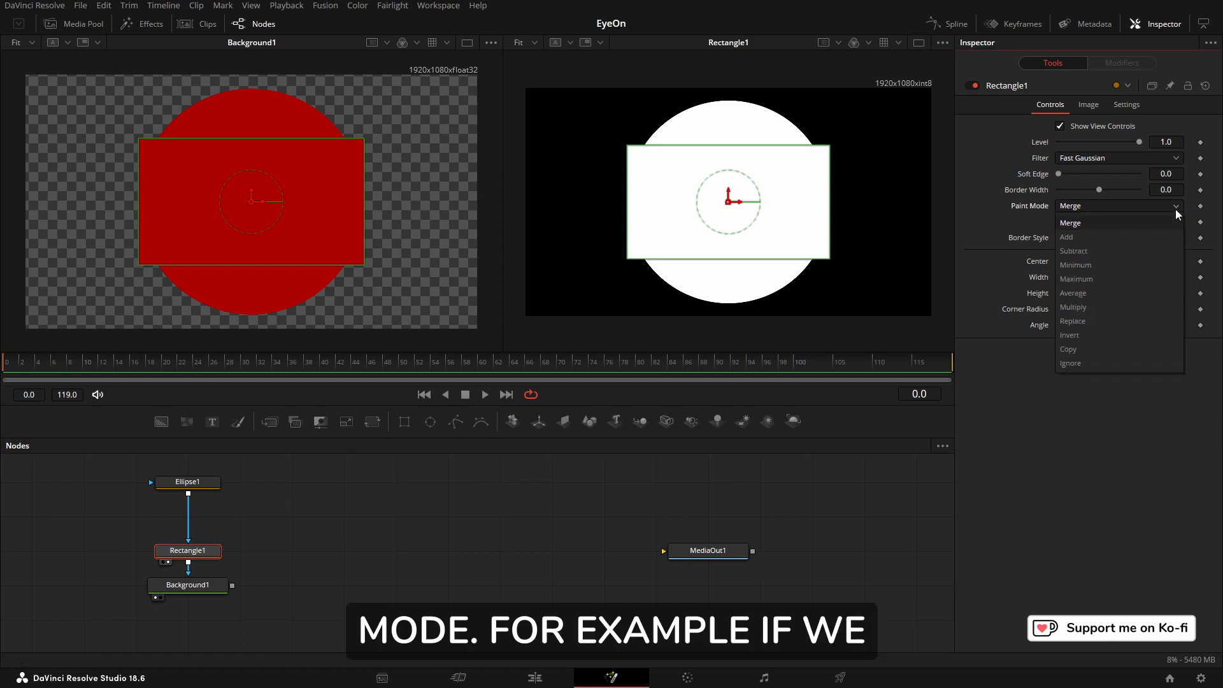
left_click(1074, 251)
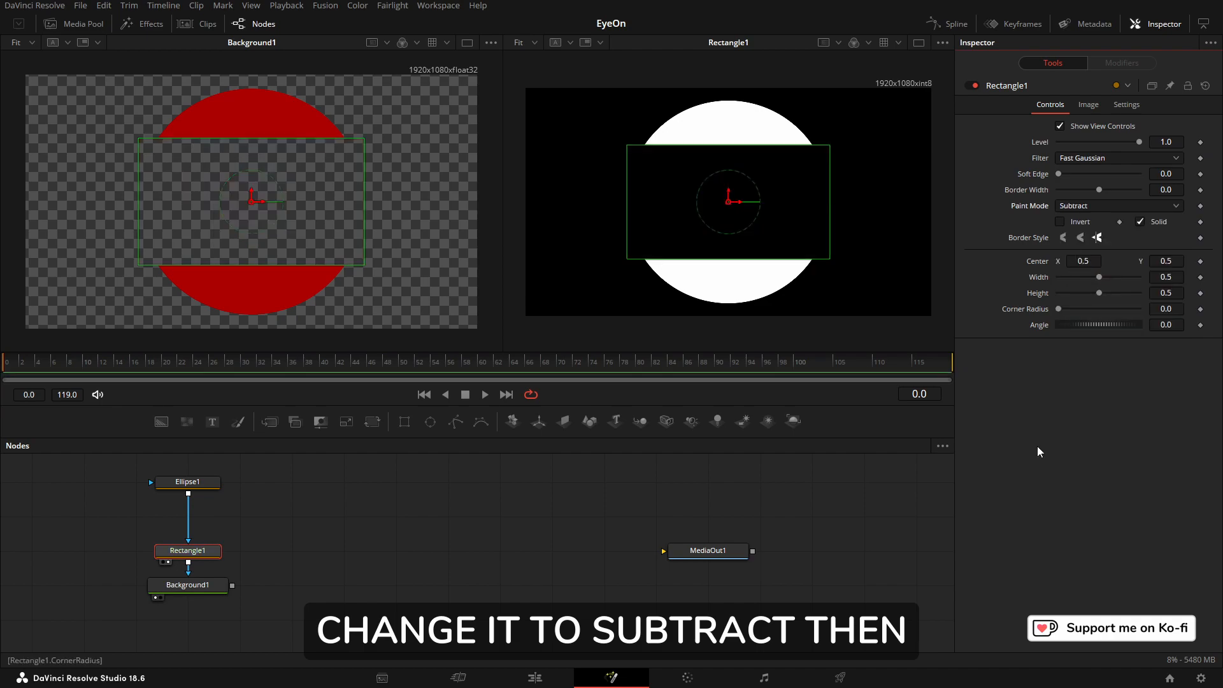
left_click_drag(832, 265, 771, 216)
left_click(370, 586)
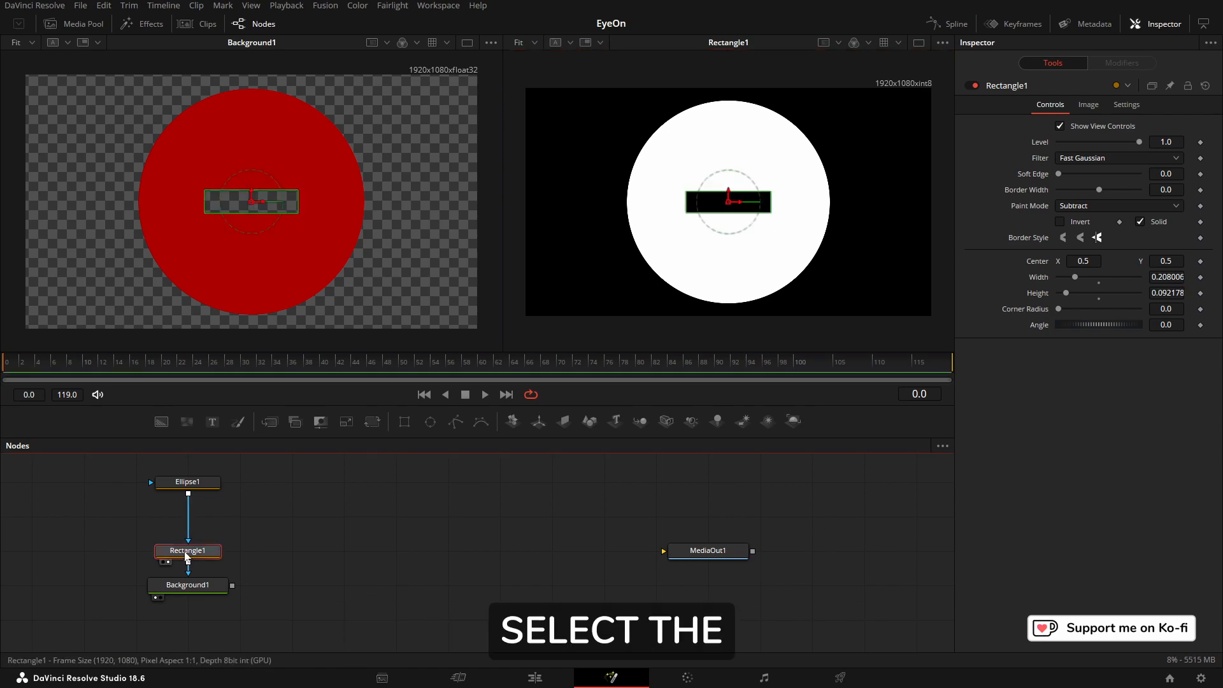
Delete the rectangle mask node and show the ellipse mask in the second viewer
left_click(186, 551)
right_click(186, 551)
left_click(240, 246)
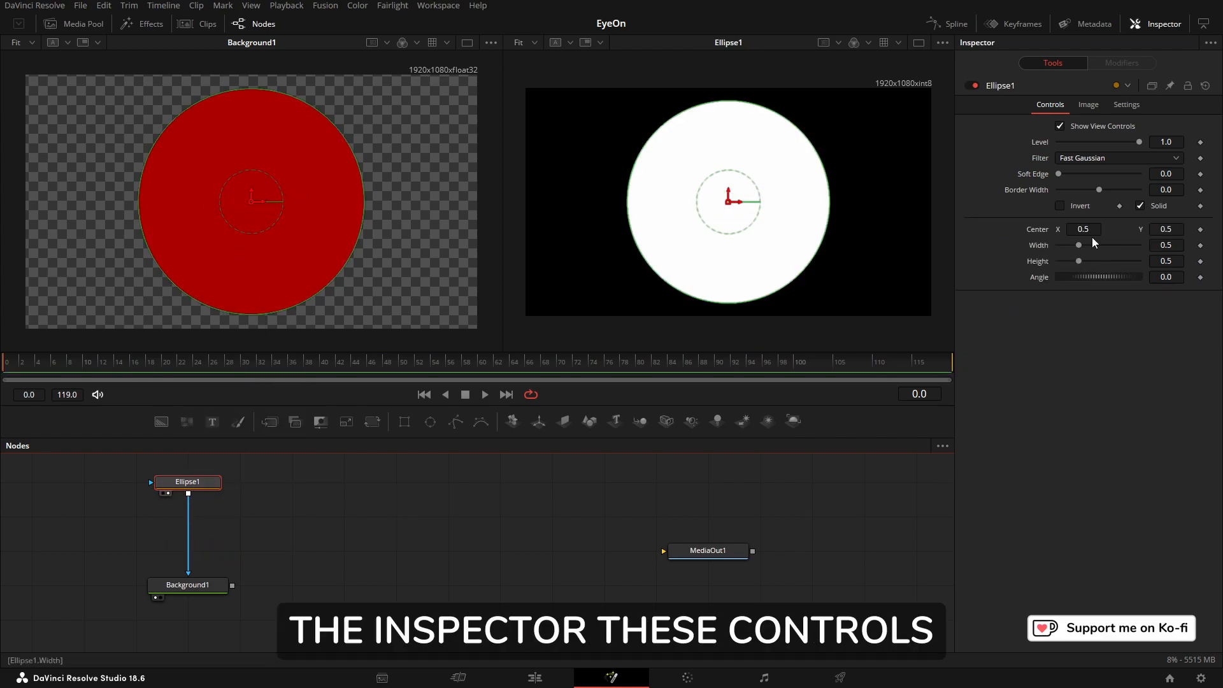
Toggle the ellipse mask's on-screen view controls off and on, leaving them shown
left_click(1060, 126)
left_click(1060, 126)
left_click(1060, 127)
left_click(1060, 126)
left_click(1060, 127)
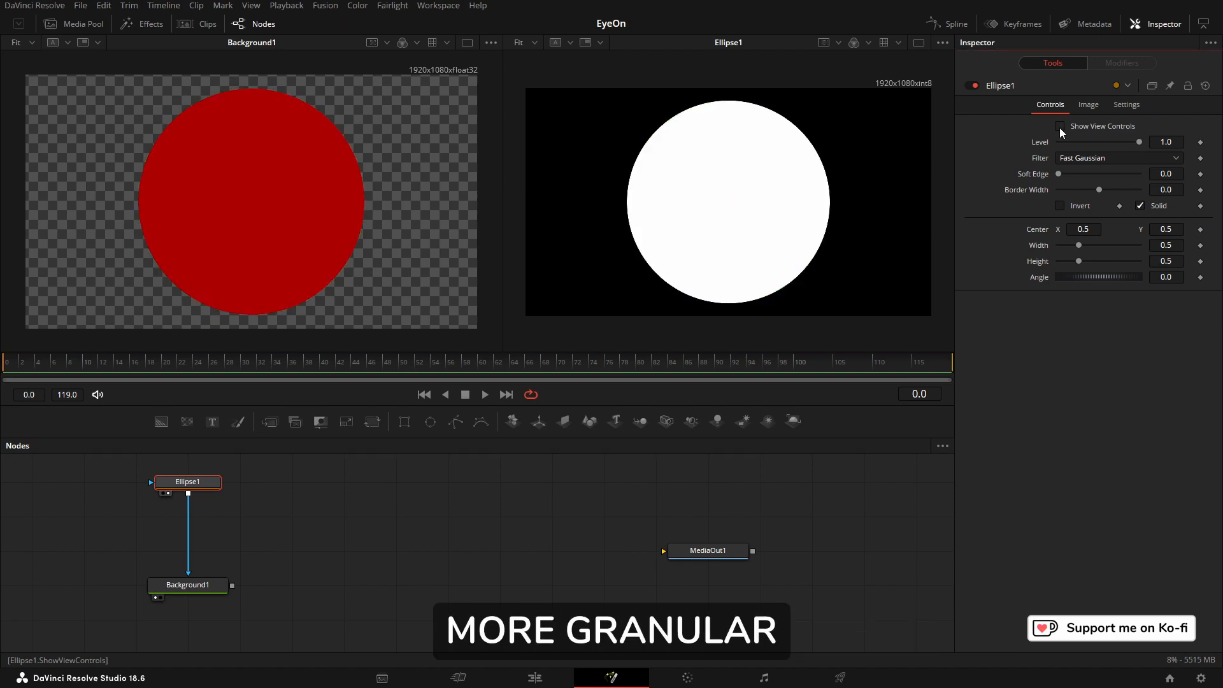
left_click(1060, 127)
Give the ellipse mask a soft edge of 0.063 with the mask level kept at 1.0
mouse_move(1138, 143)
left_mouse_down()
mouse_move(1088, 144)
mouse_move(1140, 142)
left_mouse_up()
left_click_drag(1057, 174, 1080, 174)
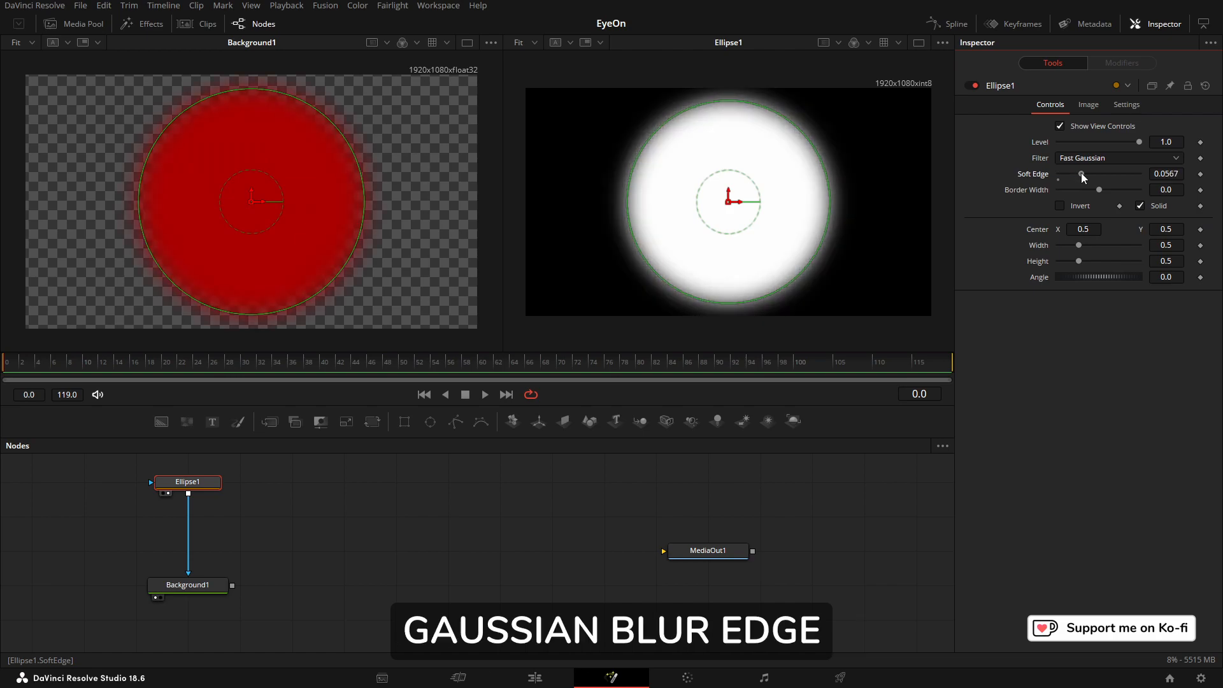
left_click_drag(1080, 173, 1083, 173)
Try the Multi-box filter on the ellipse mask, then set the filter to Box and the soft edge to 0
left_click(1106, 161)
left_click(1092, 203)
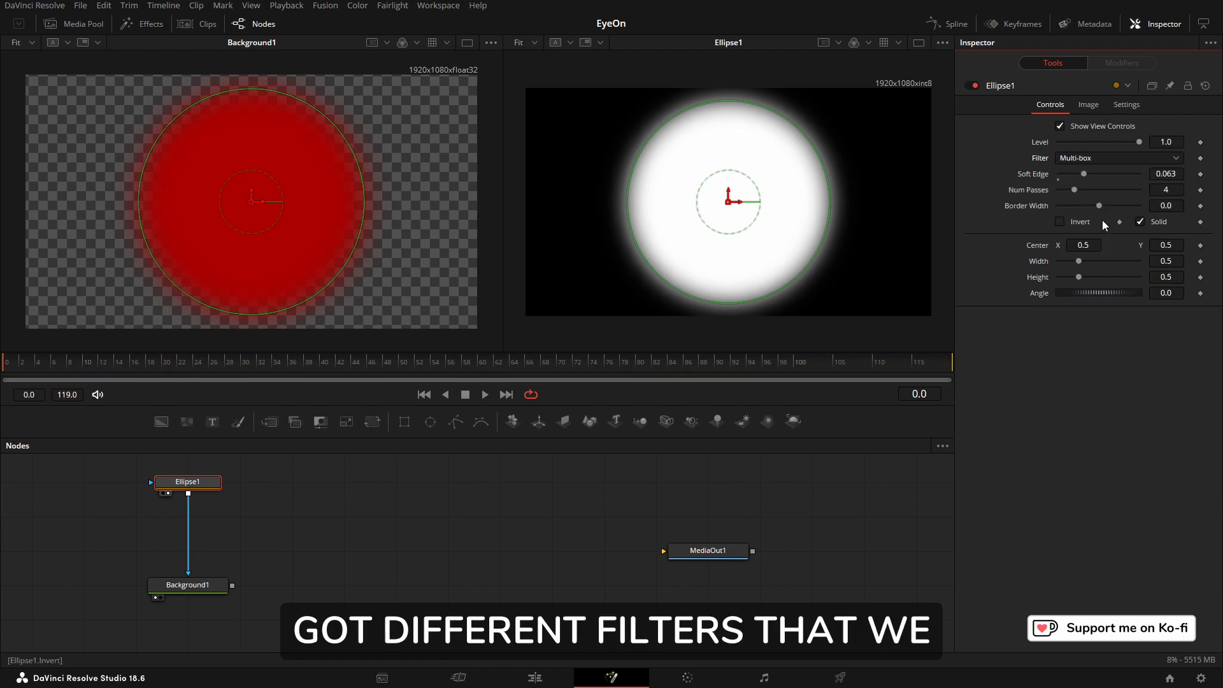
left_click(1083, 160)
left_click(1087, 173)
left_click_drag(1083, 175, 1046, 173)
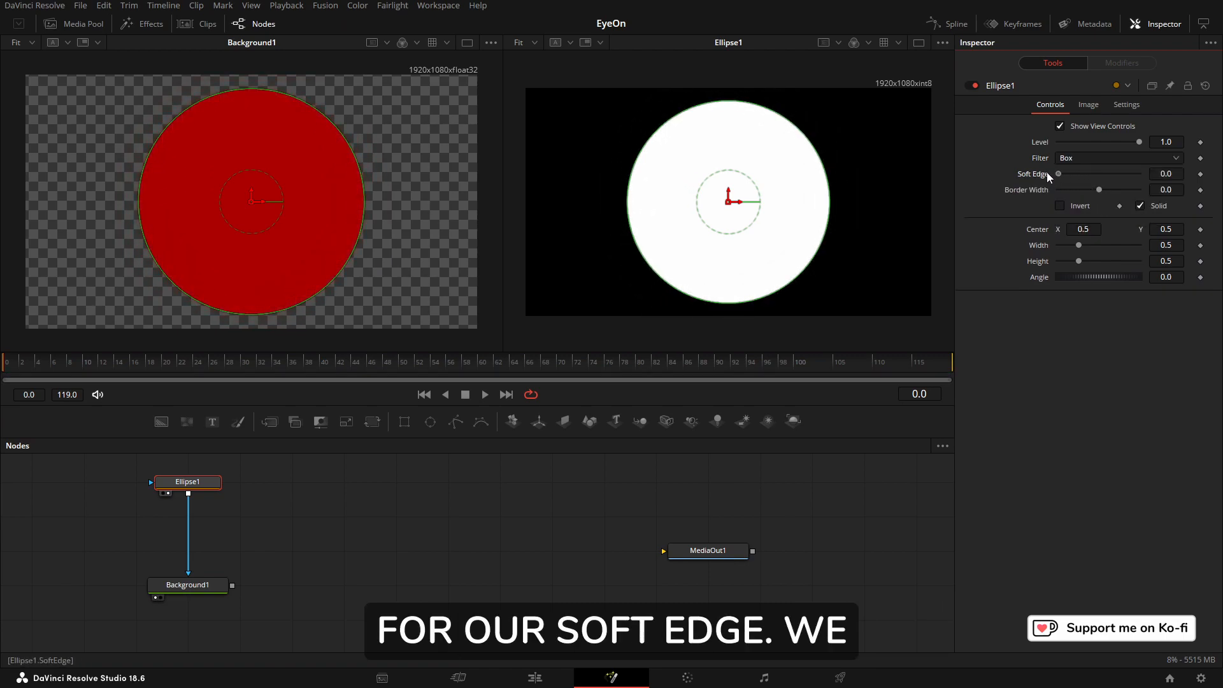
Try the ellipse mask as an unfilled outline with a border width of 0.022, and as an inverted solid mask
left_click(1140, 207)
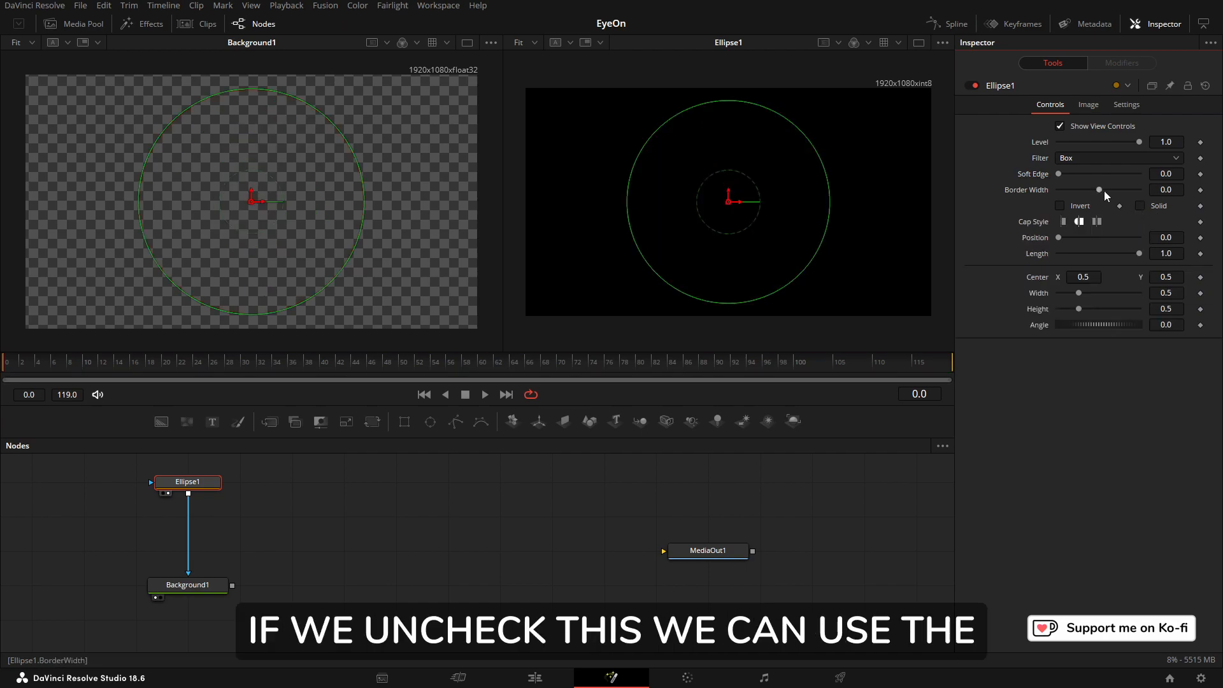
left_click_drag(1100, 189, 1105, 189)
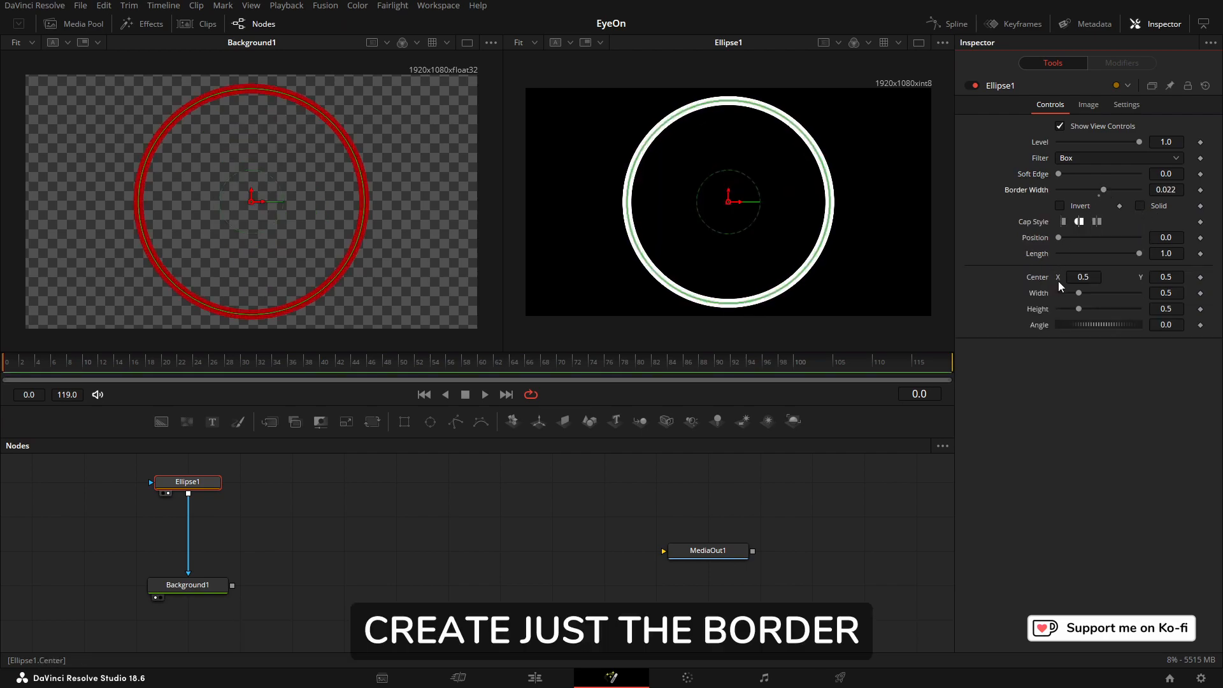
left_click(1140, 206)
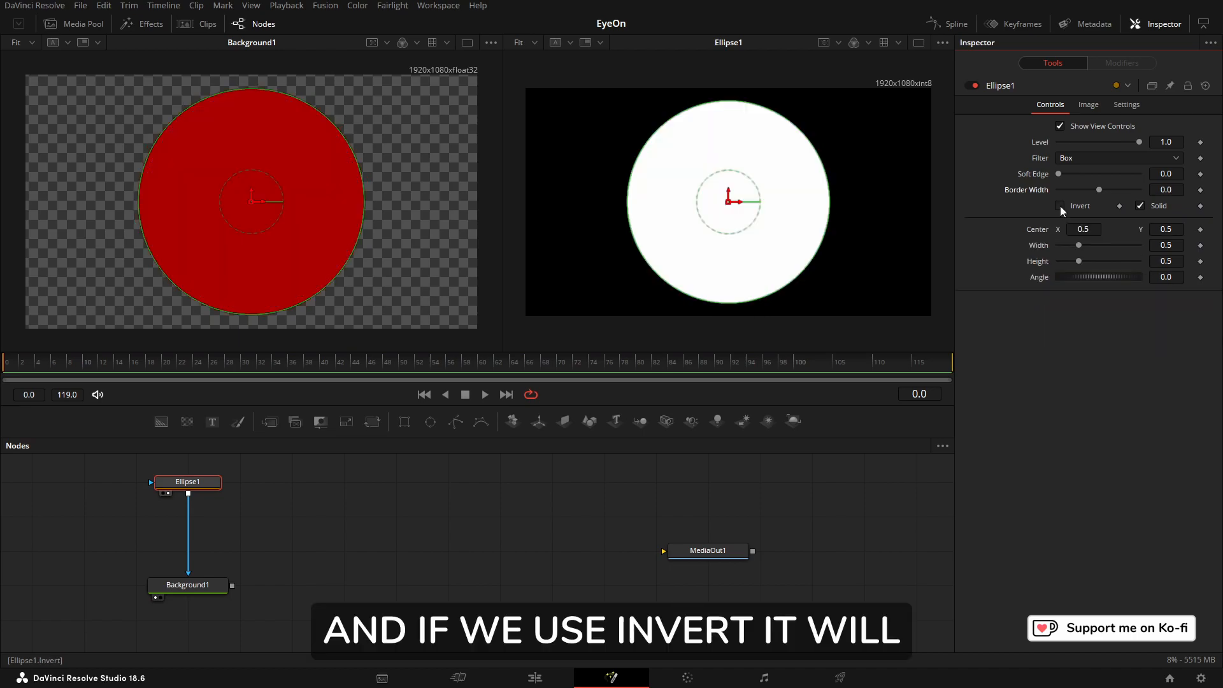
left_click(1060, 205)
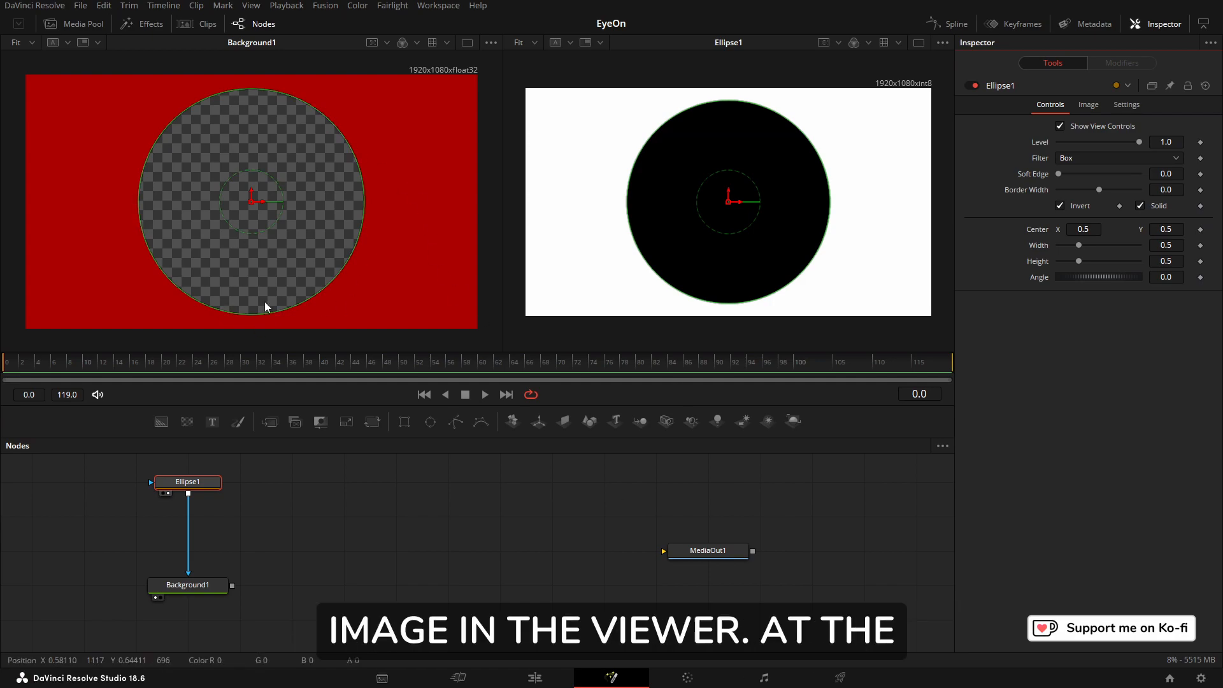
left_click(1060, 205)
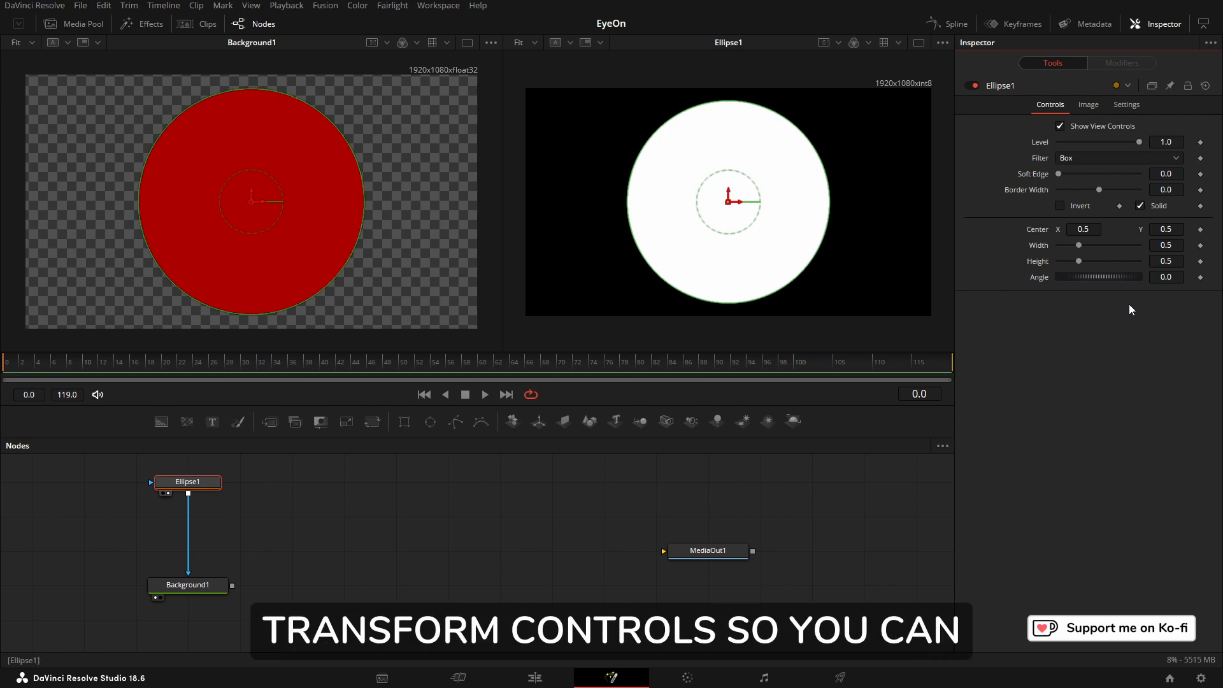
Rotate the ellipse mask to an angle of -13 and set its width to 0.85
left_click_drag(1124, 281, 1092, 242)
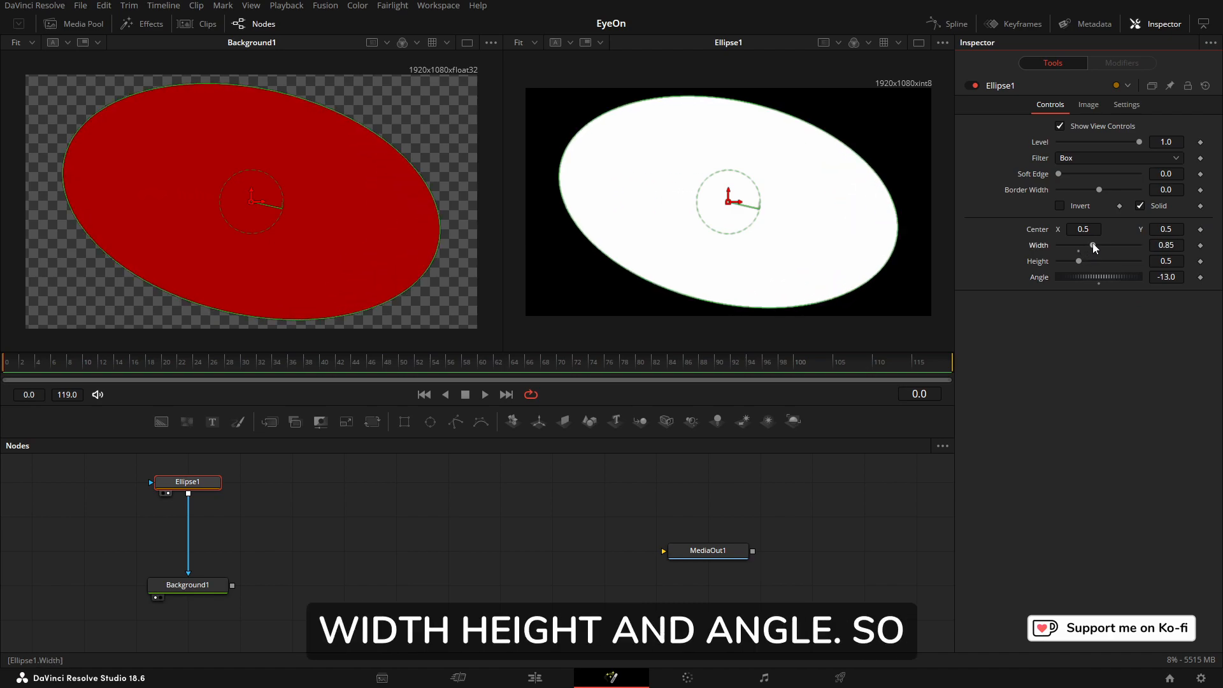